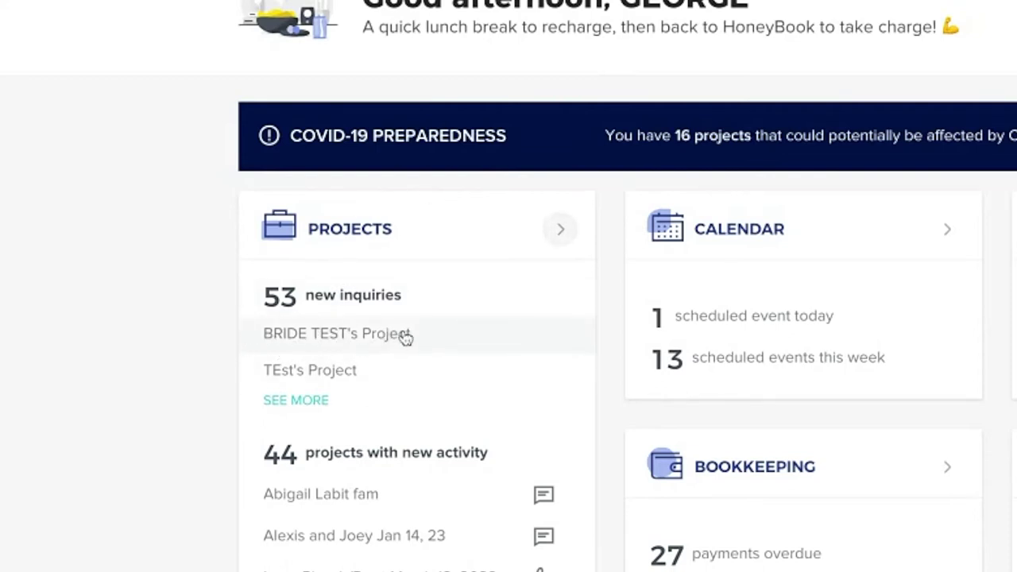
# Step: Open the BRIDE TEST project, dismiss its date conflict notice and start a reply to the new inquiry
pyautogui.click(350, 335)
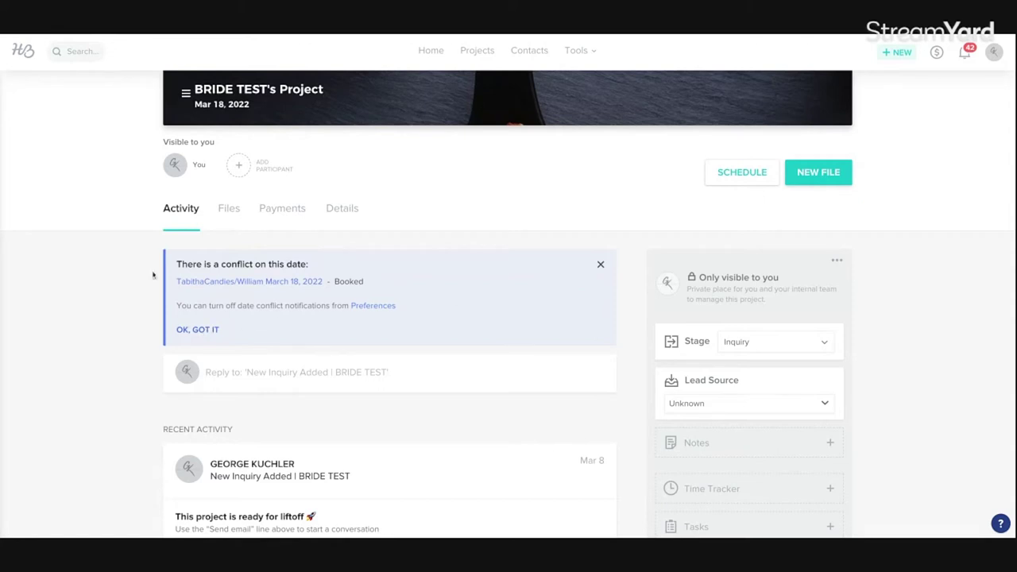
pyautogui.click(599, 265)
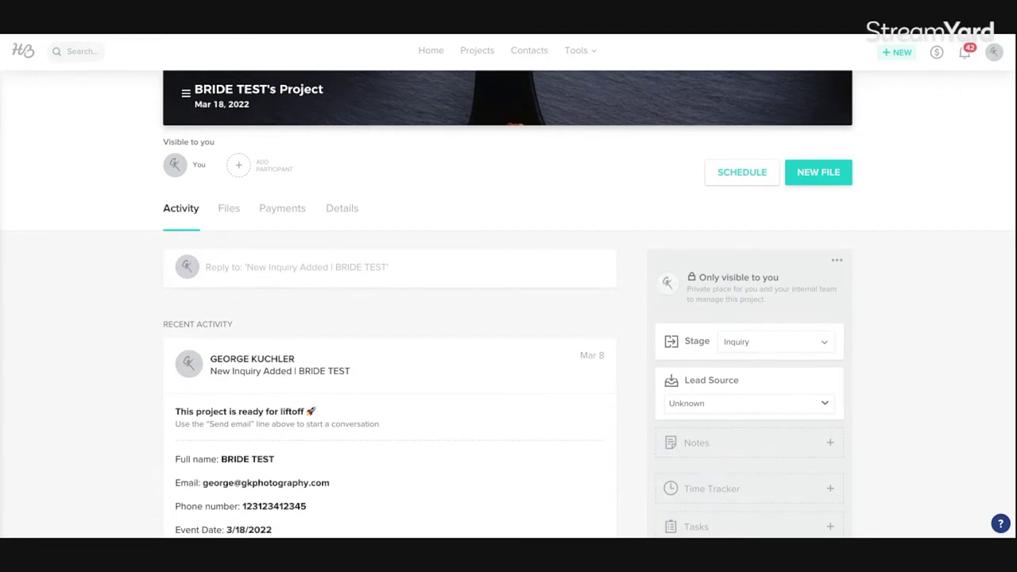
pyautogui.scroll(-2, 389, 317)
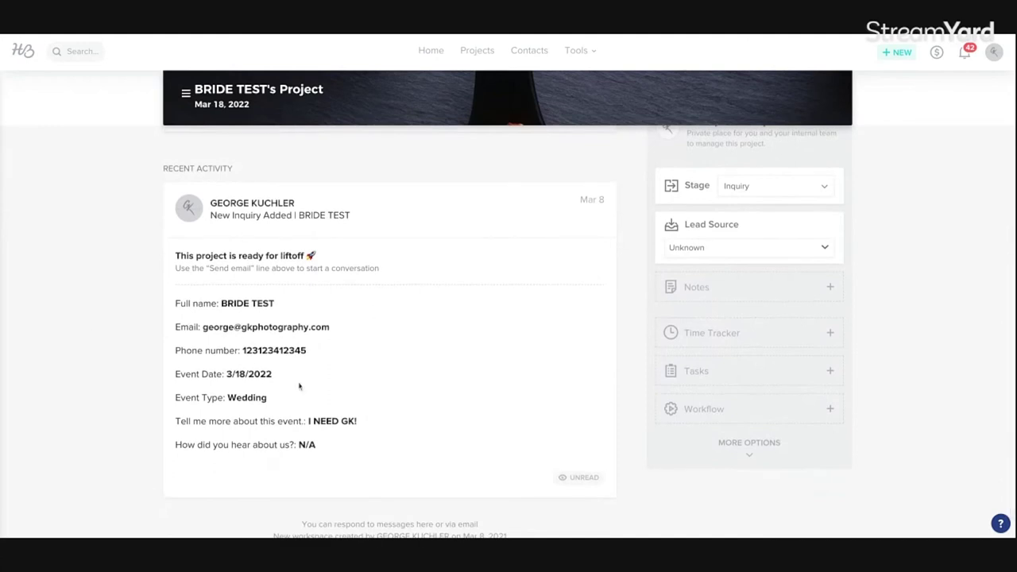
pyautogui.scroll(2, 353, 315)
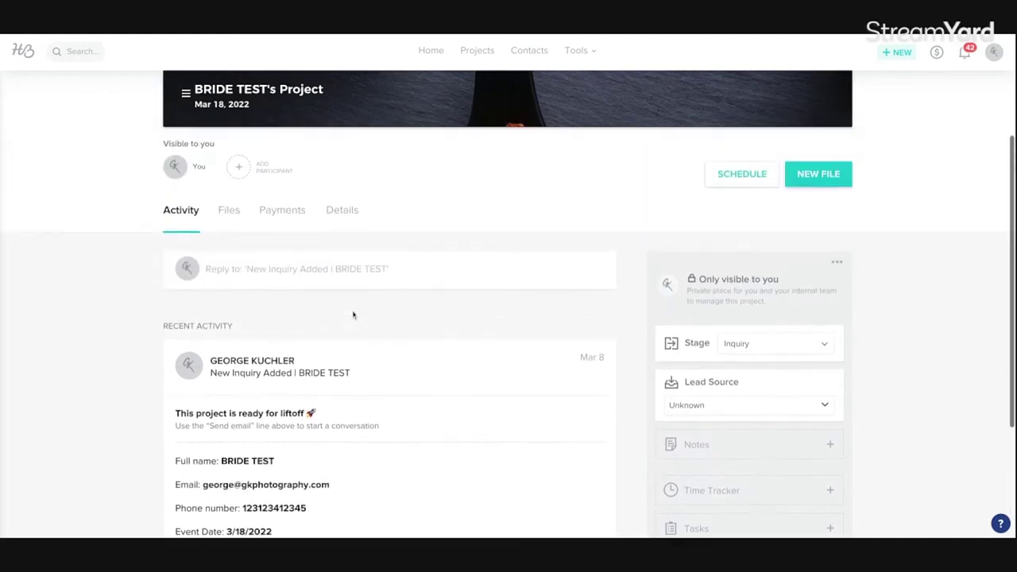
pyautogui.click(304, 278)
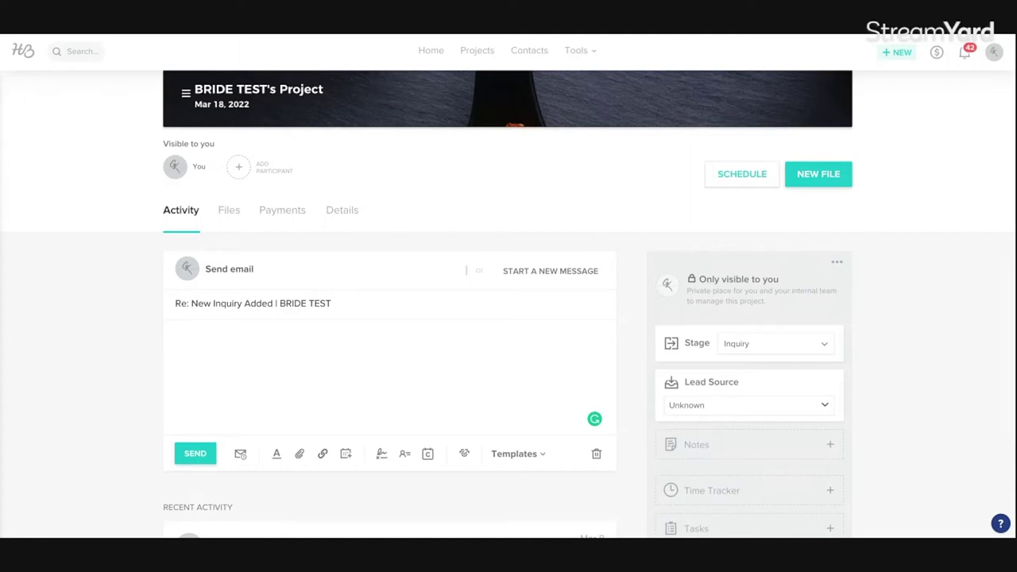
# Step: Open the GK Wedding Inquiry Response template from the saved email templates
pyautogui.click(580, 50)
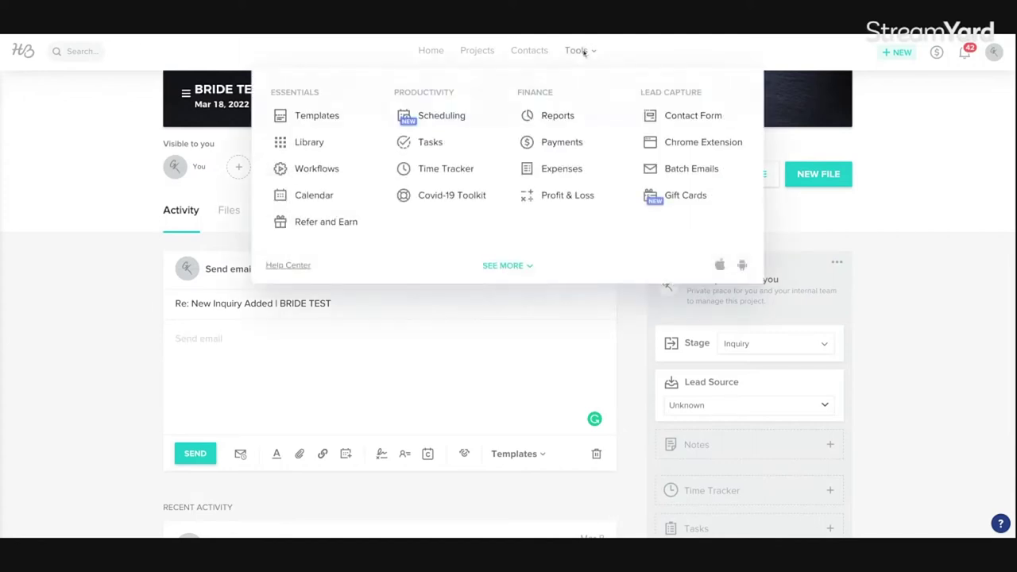
pyautogui.click(310, 117)
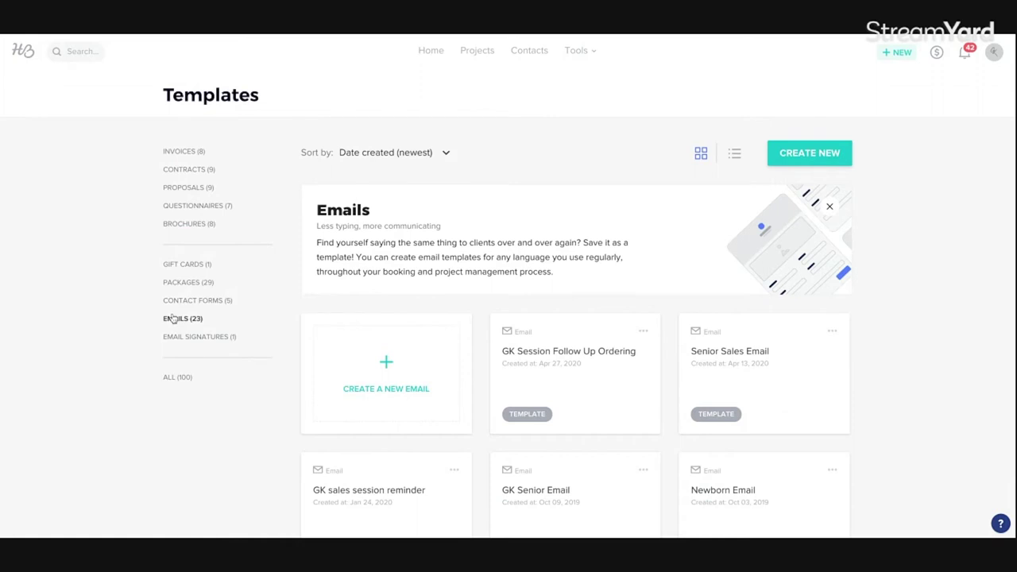
pyautogui.scroll(-2, 580, 313)
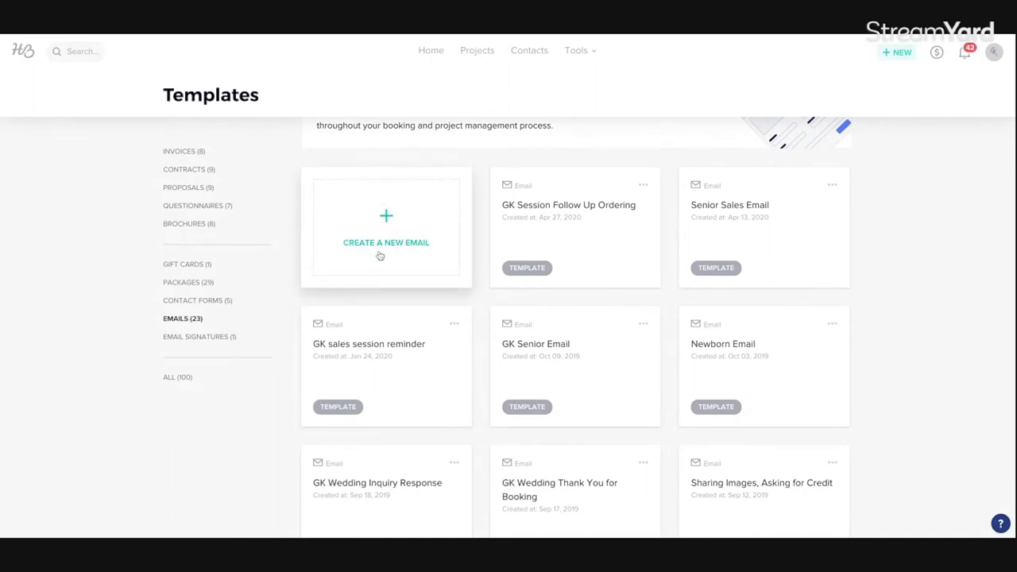
pyautogui.scroll(-3, 380, 255)
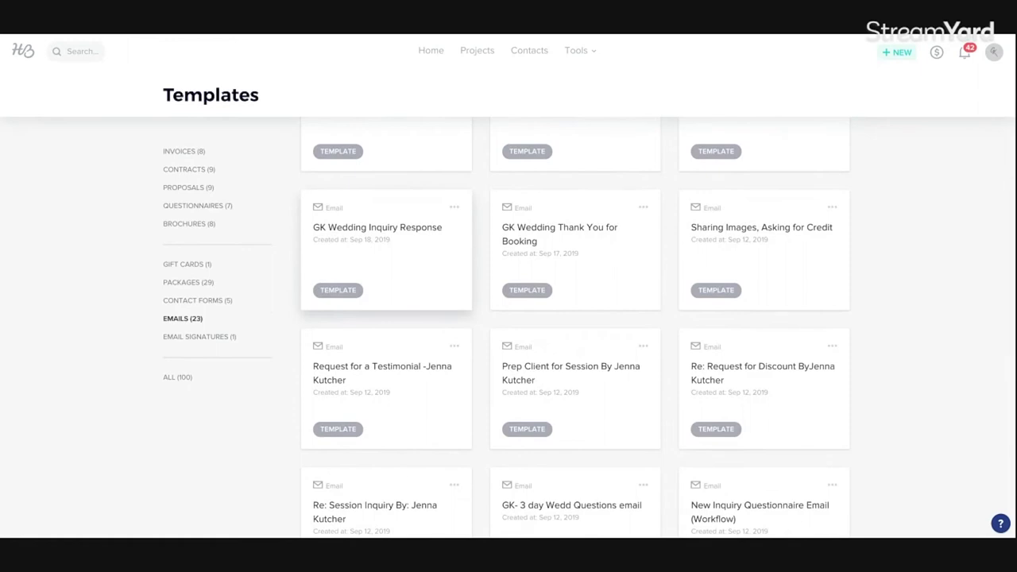
pyautogui.click(369, 245)
# Step: Review the GK Wedding Inquiry Response text, including its wedding gallery codes, signature and resource links
pyautogui.scroll(2, 484, 230)
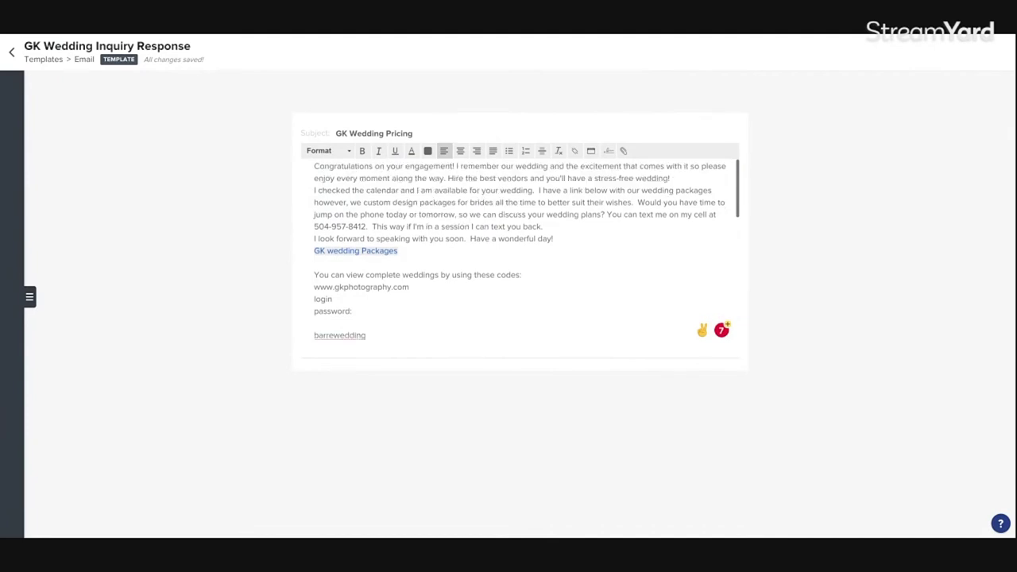
pyautogui.scroll(-3, 524, 250)
pyautogui.scroll(-1, 520, 246)
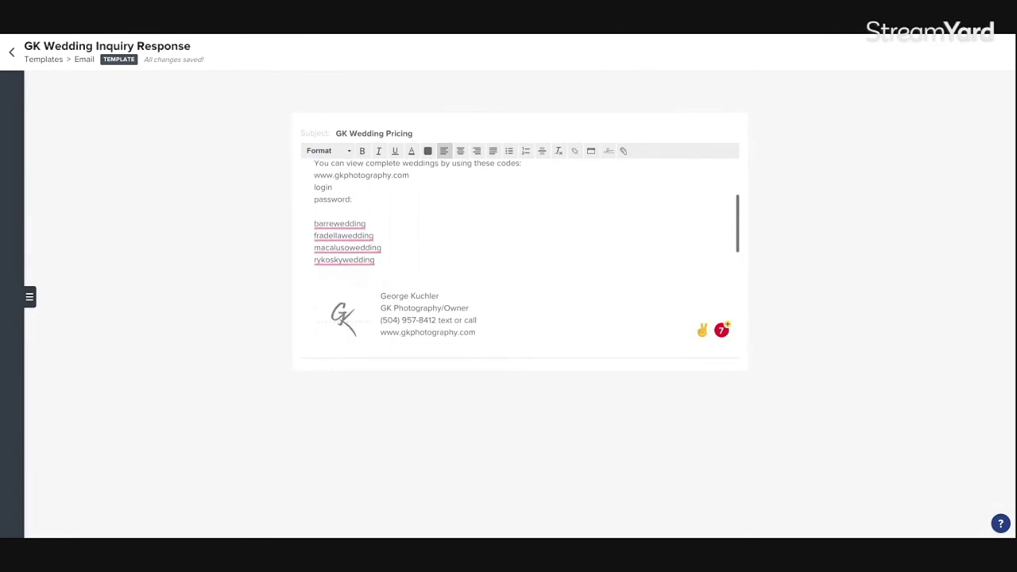
pyautogui.scroll(-5, 520, 246)
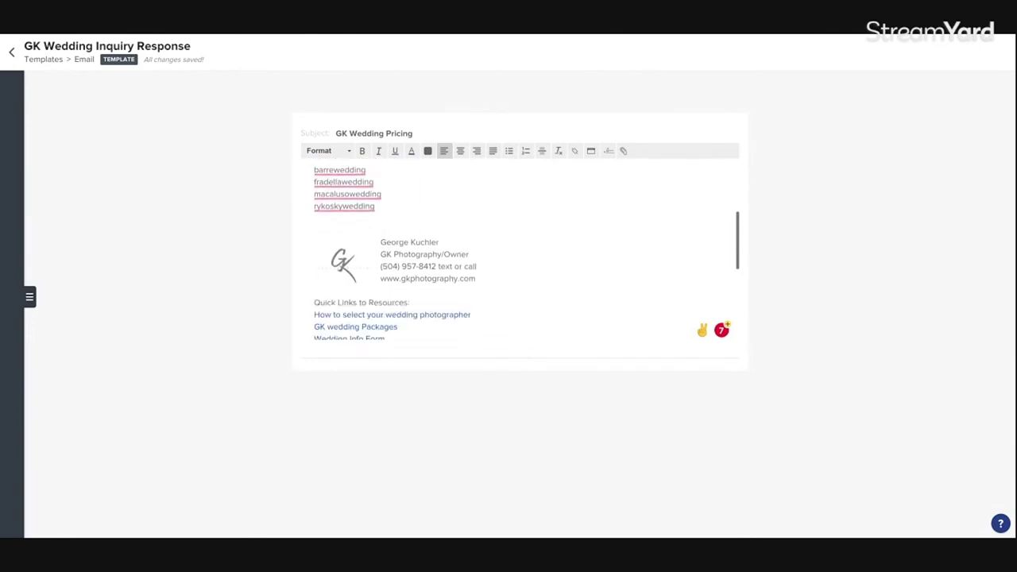
pyautogui.hotkey('ctrl', 'a')
pyautogui.hotkey('ctrl', 'Home')
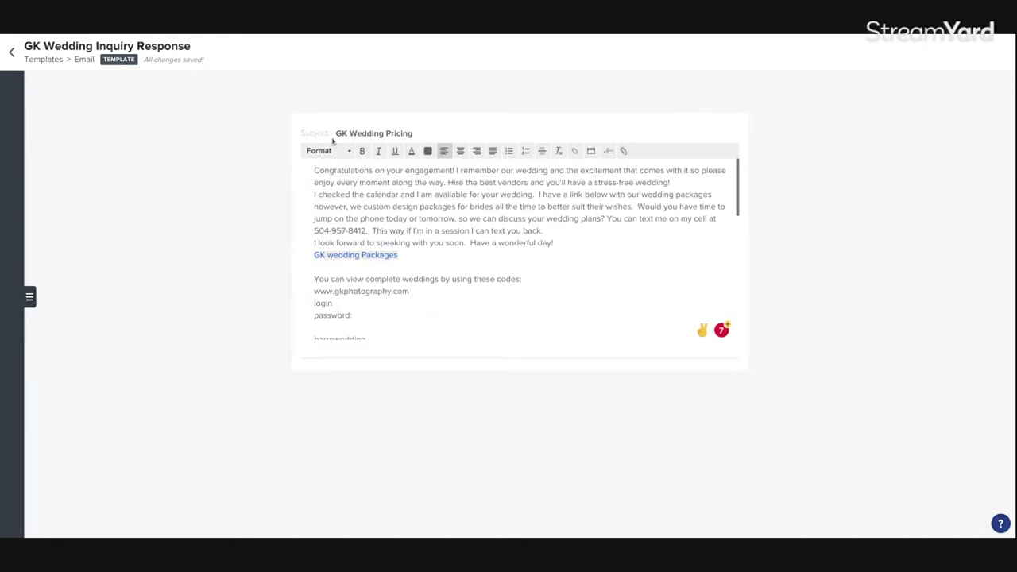
# Step: Leave the template, reopen the BRIDE TEST project and start a reply to its inquiry
pyautogui.click(50, 62)
pyautogui.click(430, 51)
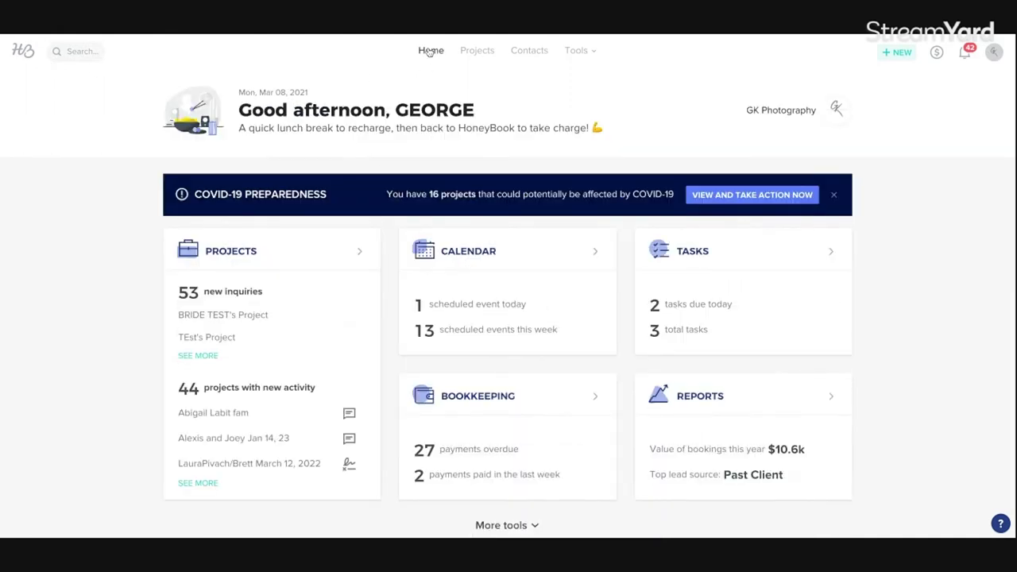
pyautogui.click(213, 317)
pyautogui.scroll(-5, 195, 366)
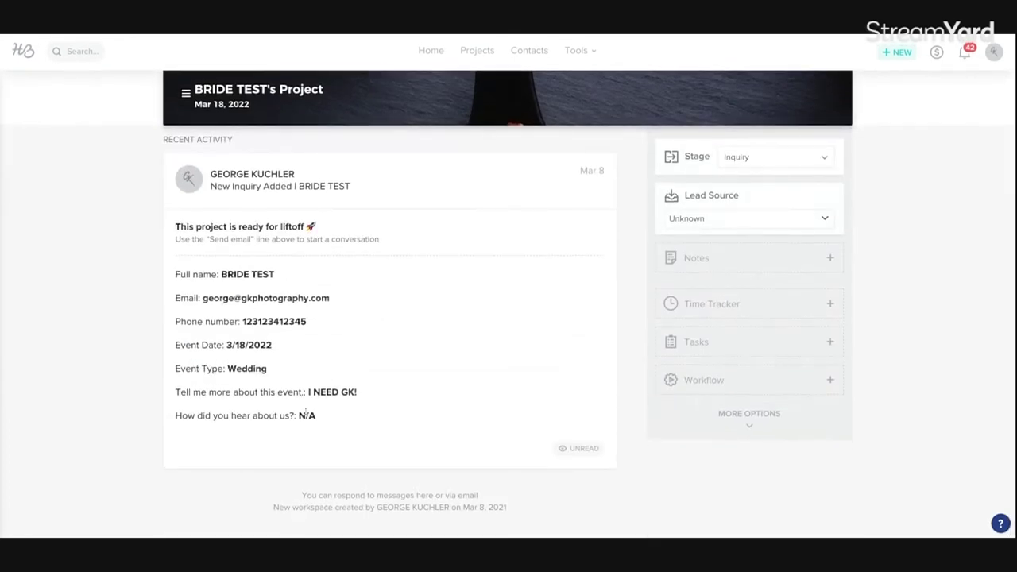
pyautogui.scroll(5, 143, 289)
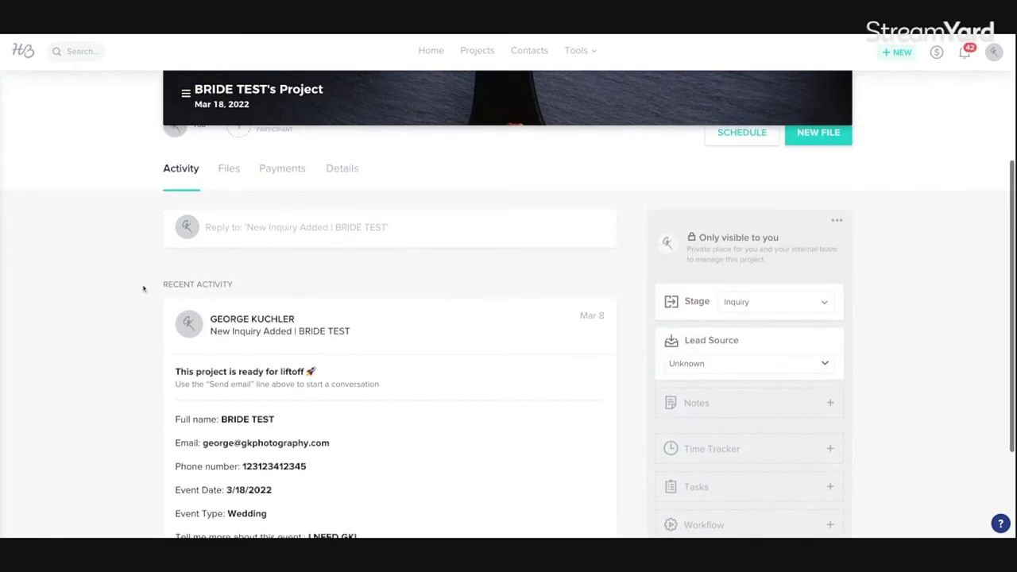
pyautogui.click(304, 224)
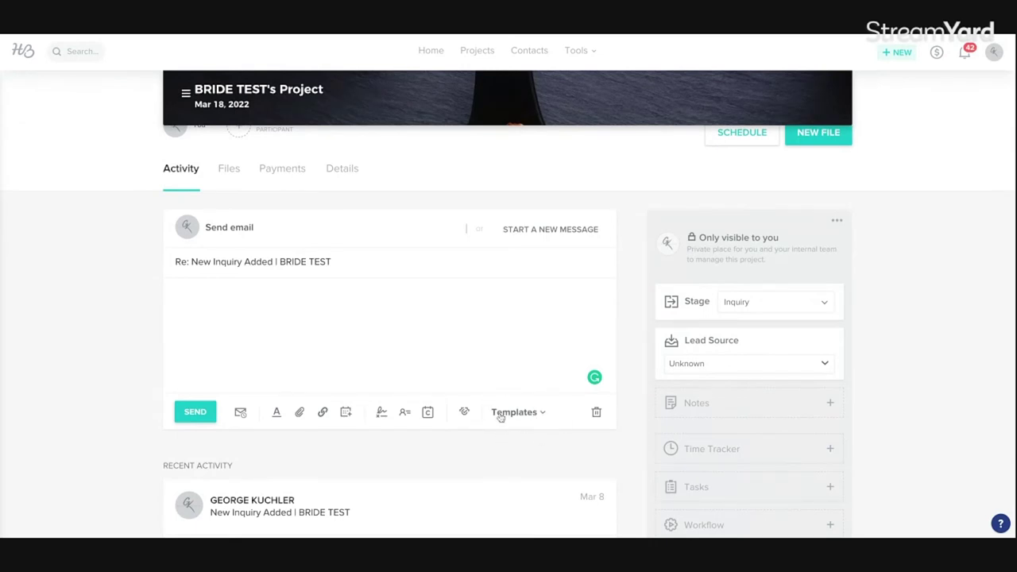
# Step: Fill the reply email with the GK Wedding Inquiry Response template
pyautogui.click(523, 415)
pyautogui.scroll(-4, 464, 358)
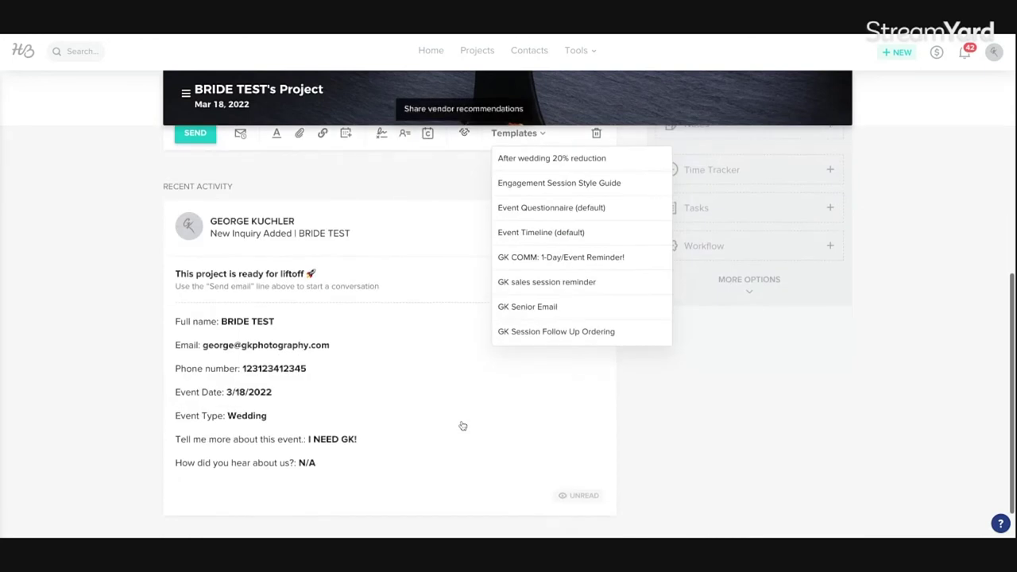
pyautogui.scroll(-2, 536, 263)
pyautogui.scroll(-1, 536, 266)
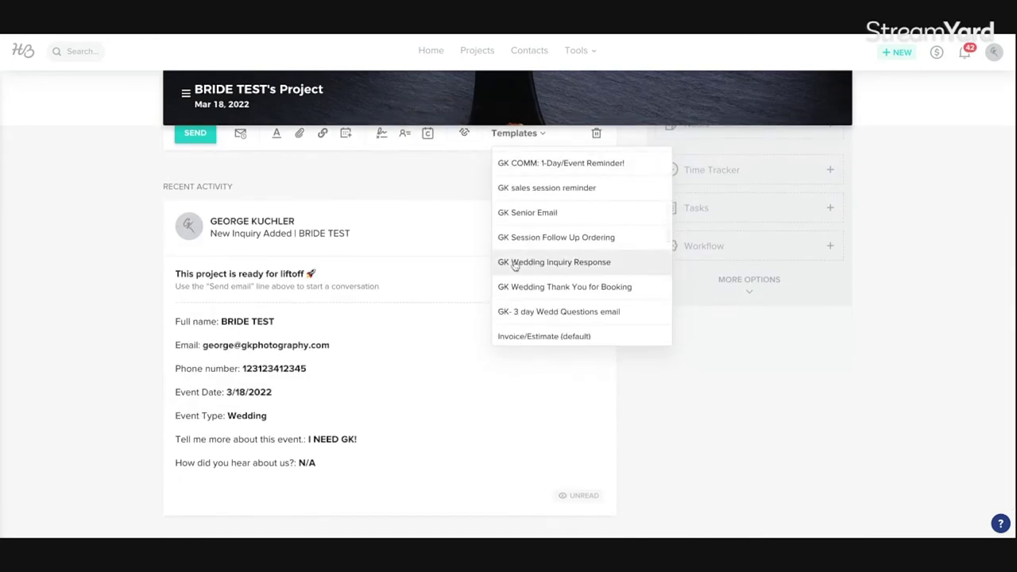
pyautogui.click(572, 263)
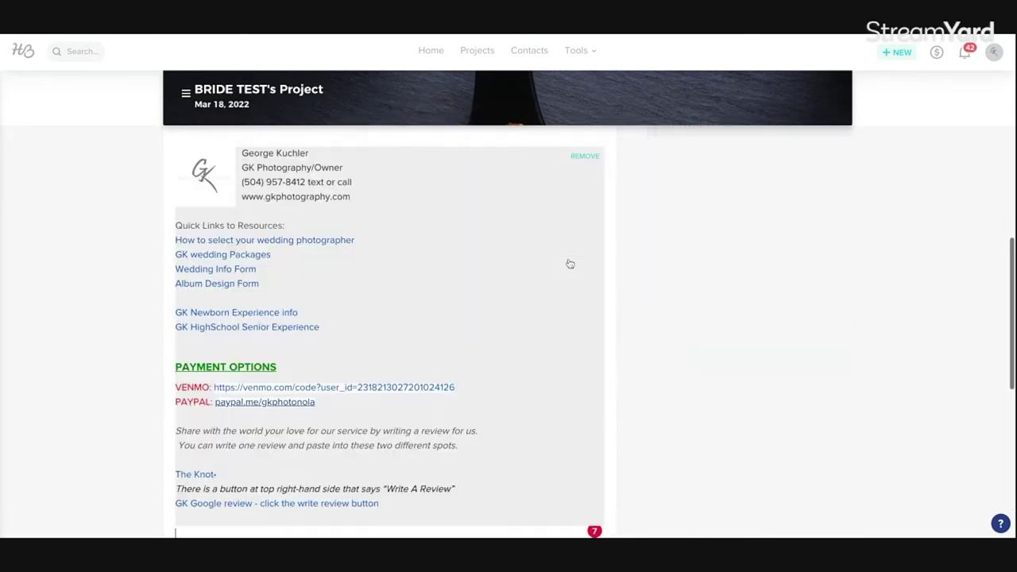
# Step: Check the filled-in GK Wedding Pricing email from its subject line through to the end of the message
pyautogui.scroll(10, 117, 253)
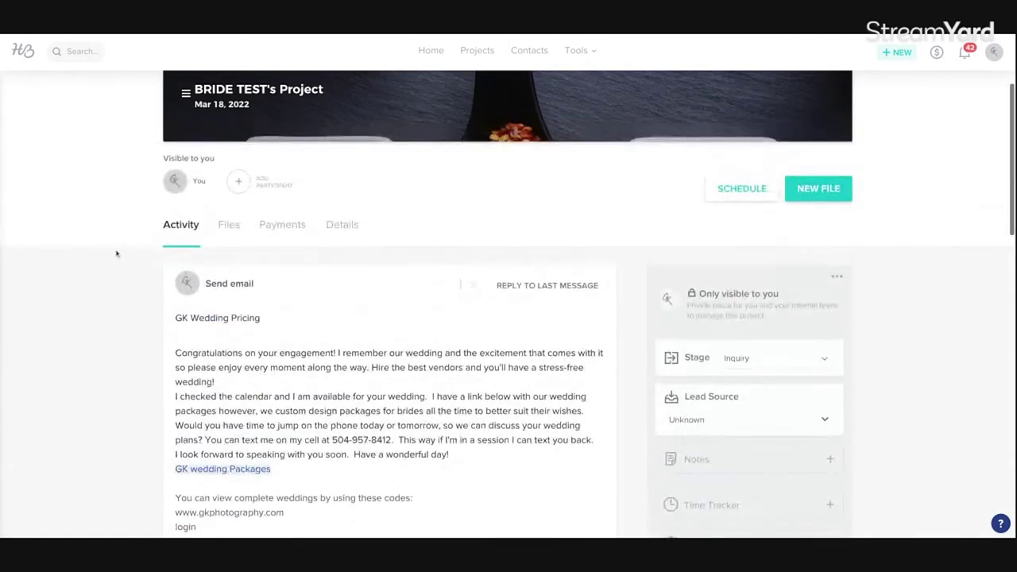
pyautogui.scroll(-6, 116, 254)
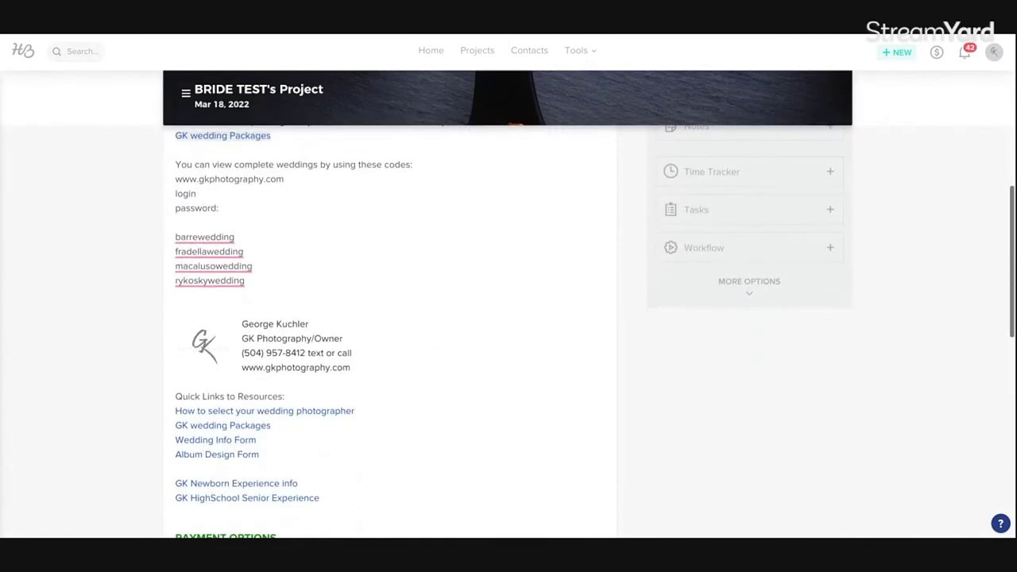
pyautogui.scroll(-1, 103, 399)
pyautogui.scroll(2, 104, 399)
pyautogui.scroll(-5, 103, 400)
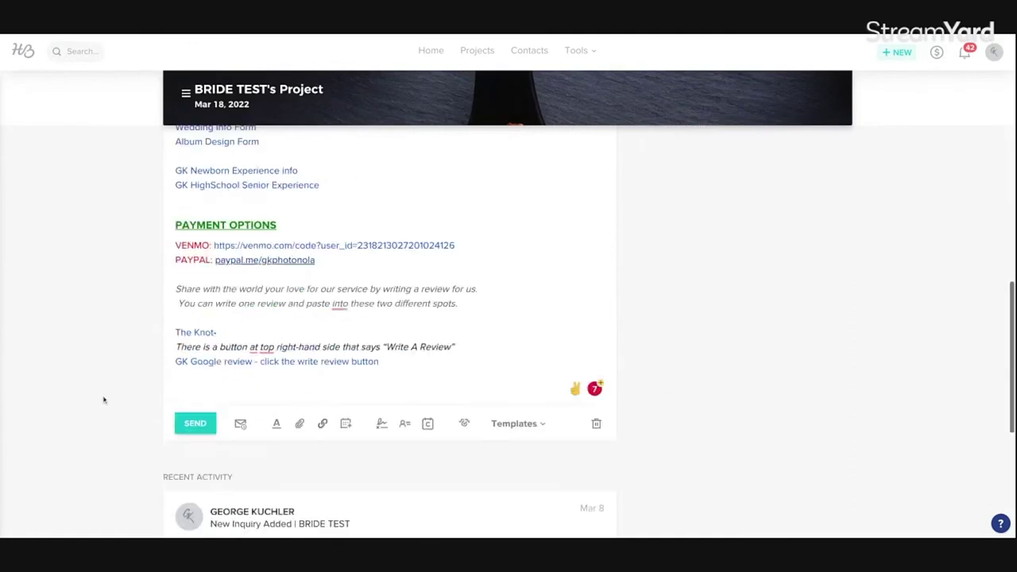
pyautogui.scroll(-3, 104, 400)
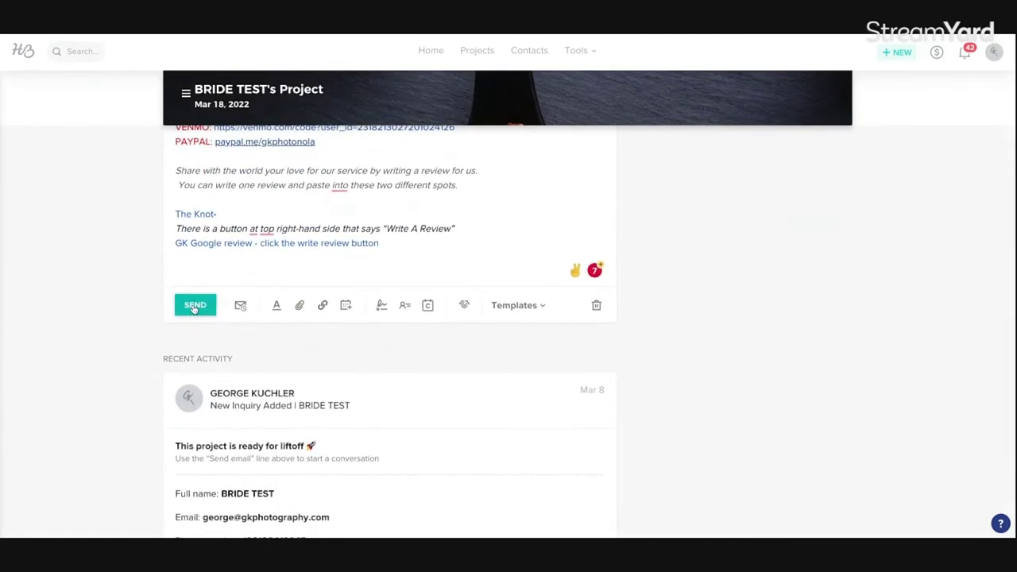